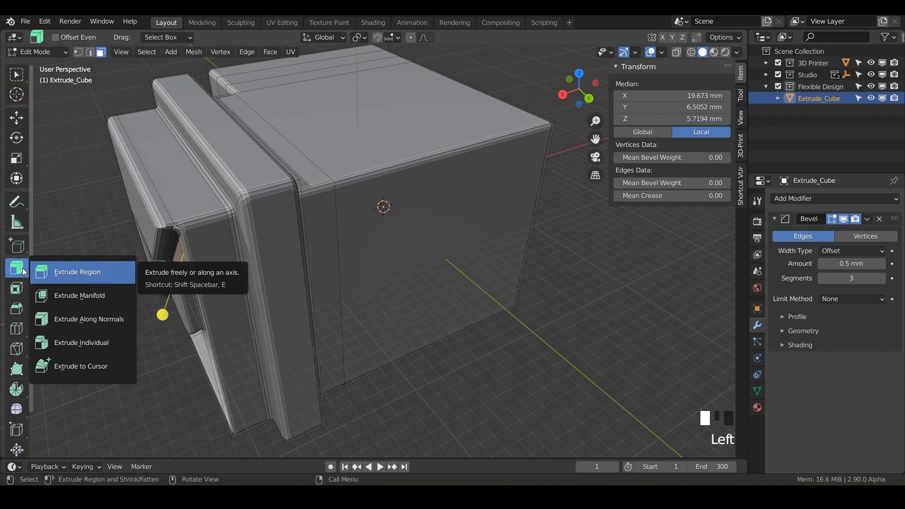
# Extrude the block's large flat face at Y 10 mm outward in three stages with Extrude Individual, the last stage about 3.24 mm
pyautogui.click(109, 349)
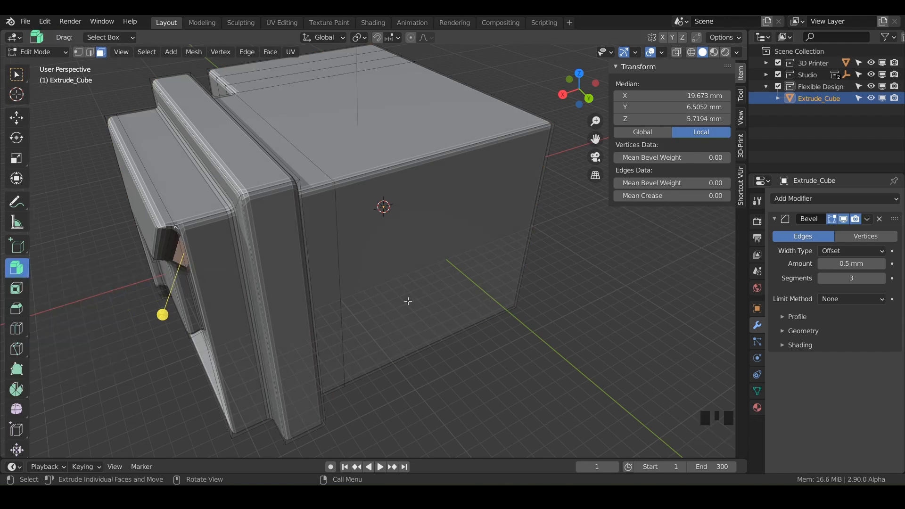
pyautogui.moveTo(476, 213); pyautogui.dragTo(370, 305, button='middle')
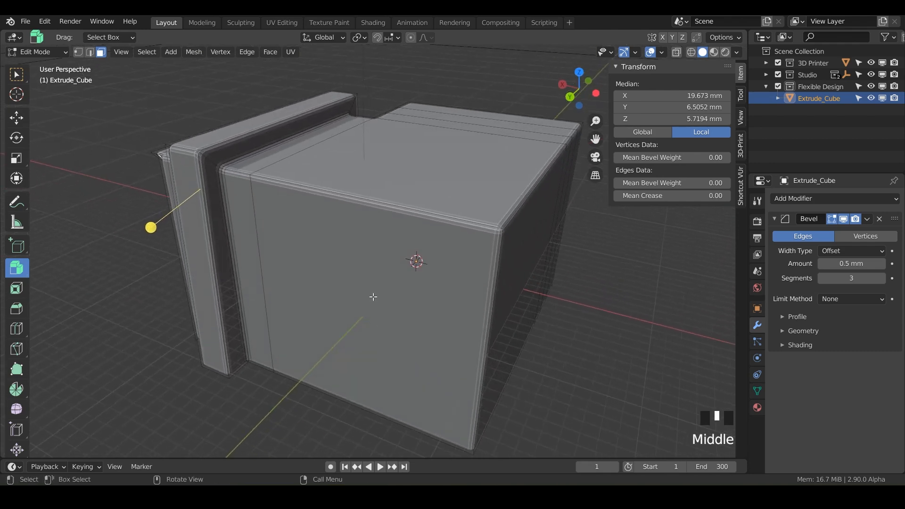
pyautogui.moveTo(403, 336)
pyautogui.keyDown('shift'); pyautogui.mouseDown(button='middle')
pyautogui.moveTo(402, 313)
pyautogui.moveTo(396, 323)
pyautogui.mouseUp(button='middle'); pyautogui.keyUp('shift')
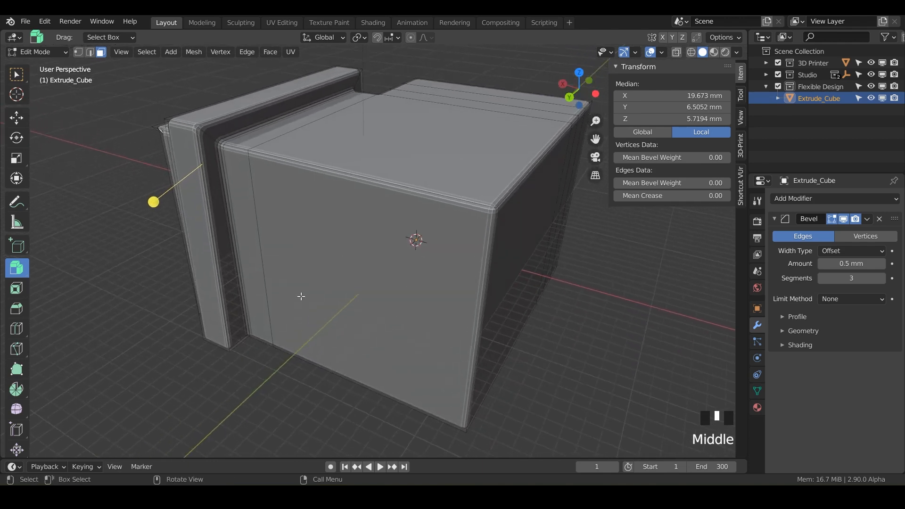
pyautogui.click(389, 246)
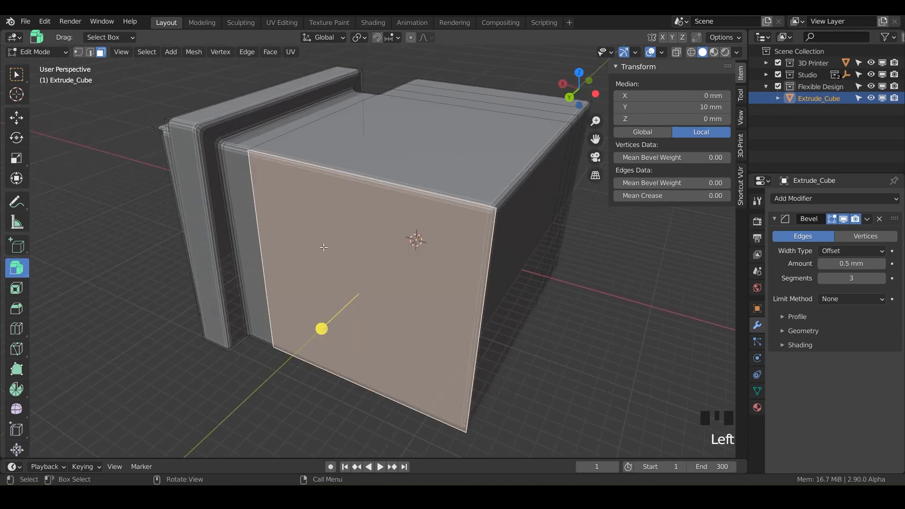
pyautogui.moveTo(417, 330); pyautogui.dragTo(363, 311, button='middle')
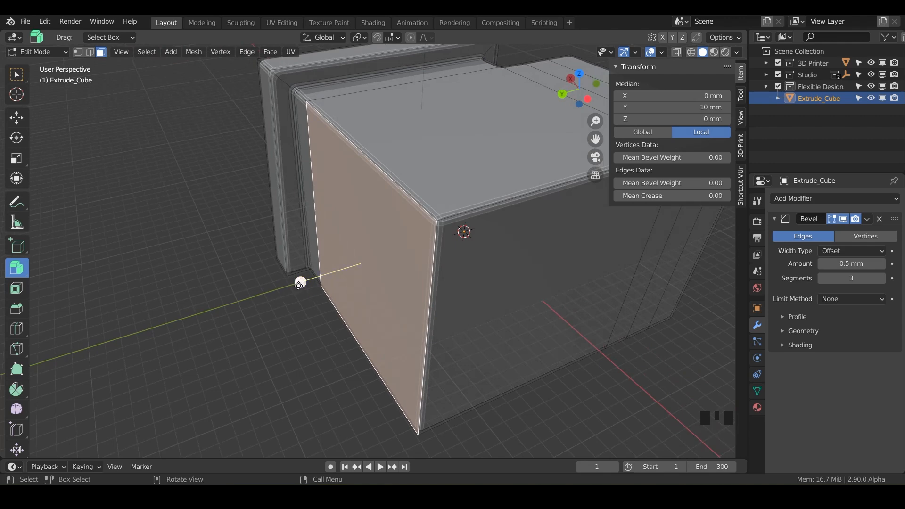
pyautogui.moveTo(300, 283); pyautogui.dragTo(312, 268)
pyautogui.moveTo(268, 292); pyautogui.dragTo(243, 286)
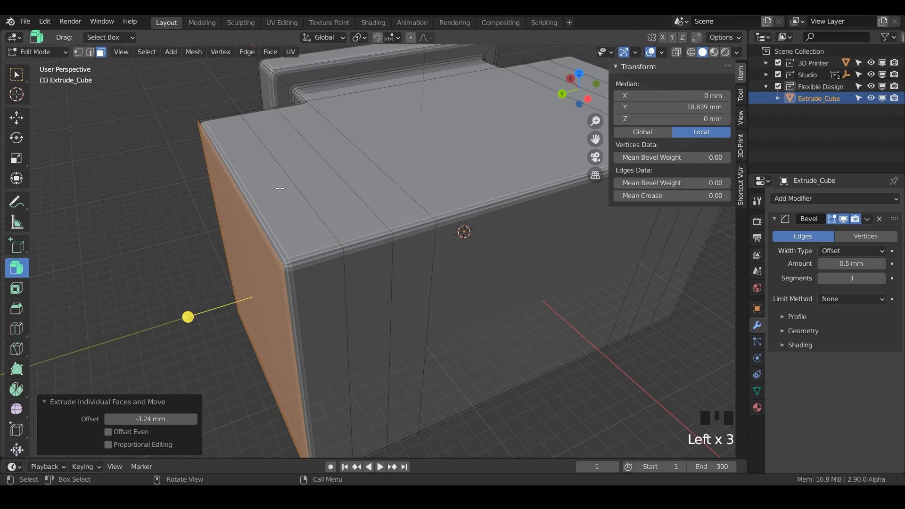
# Select the four faces of the middle band around the new extension and extrude them individually outward by about 3.3 mm
pyautogui.moveTo(293, 235); pyautogui.dragTo(327, 220, button='middle')
pyautogui.moveTo(222, 157); pyautogui.dragTo(212, 300, button='middle')
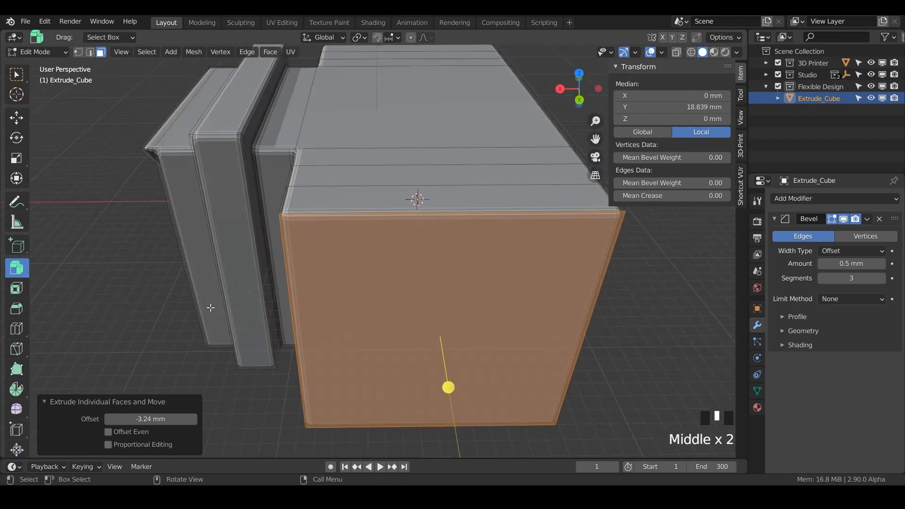
pyautogui.moveTo(312, 213); pyautogui.dragTo(275, 268, button='middle')
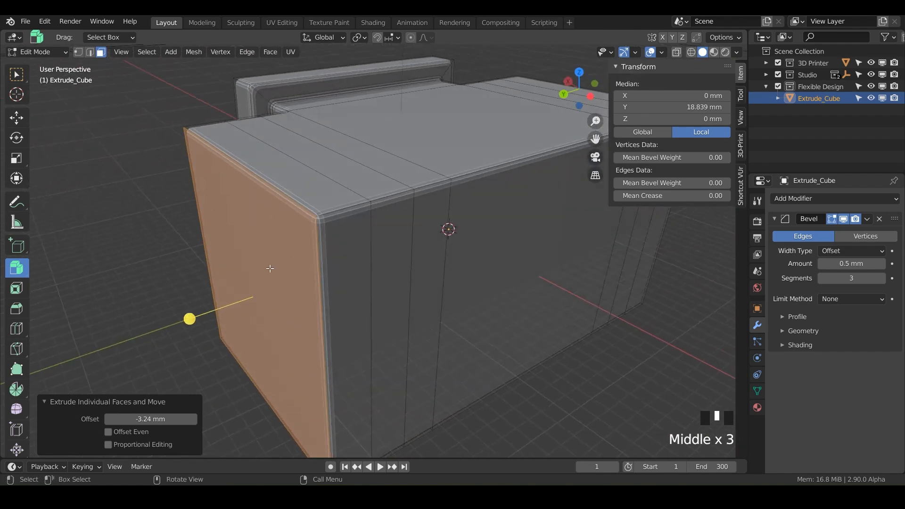
pyautogui.click(396, 281)
pyautogui.keyDown('shift'); pyautogui.click(372, 186); pyautogui.keyUp('shift')
pyautogui.moveTo(372, 186); pyautogui.dragTo(427, 236, button='middle')
pyautogui.keyDown('shift'); pyautogui.click(371, 231); pyautogui.keyUp('shift')
pyautogui.moveTo(371, 231); pyautogui.dragTo(333, 367, button='middle')
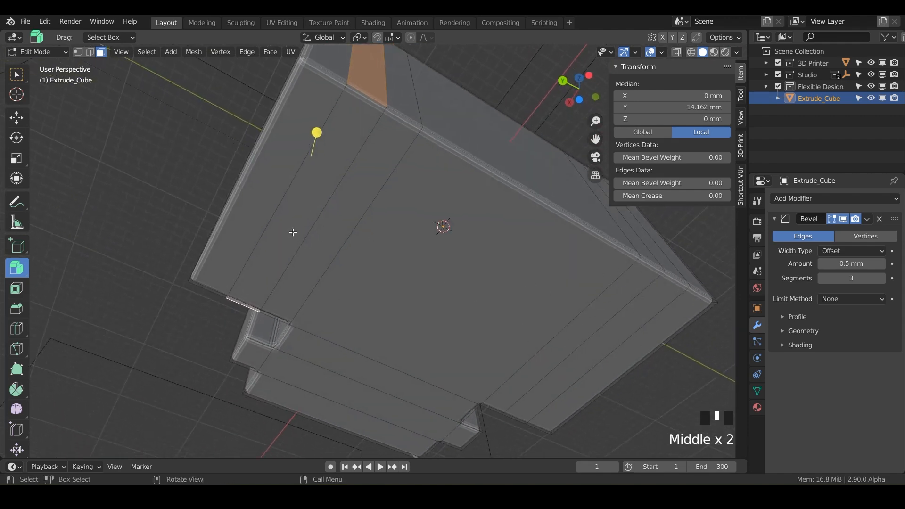
pyautogui.moveTo(446, 348); pyautogui.dragTo(369, 340, button='middle')
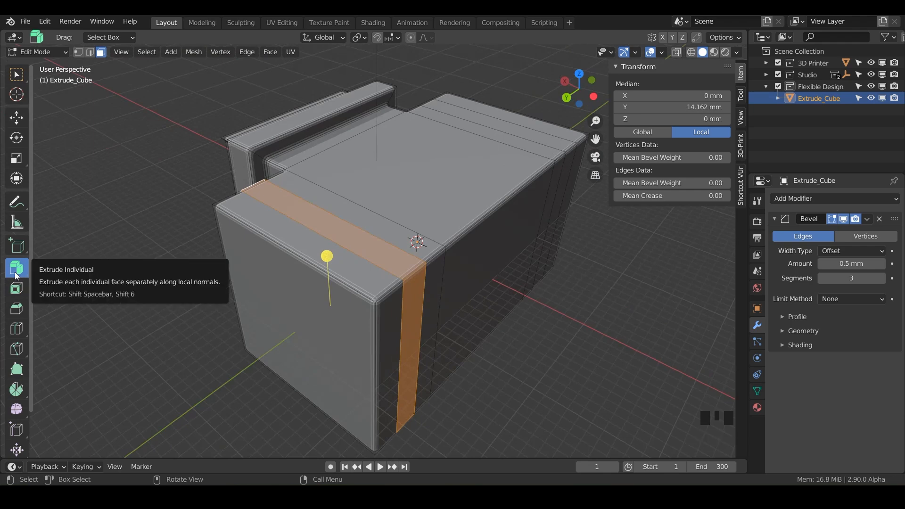
pyautogui.moveTo(385, 260); pyautogui.dragTo(354, 311, button='middle')
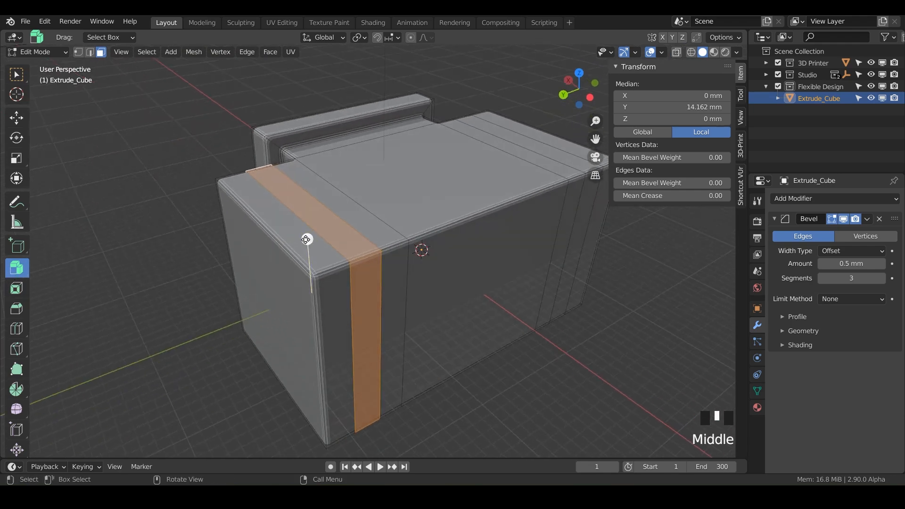
pyautogui.moveTo(307, 239); pyautogui.dragTo(307, 236)
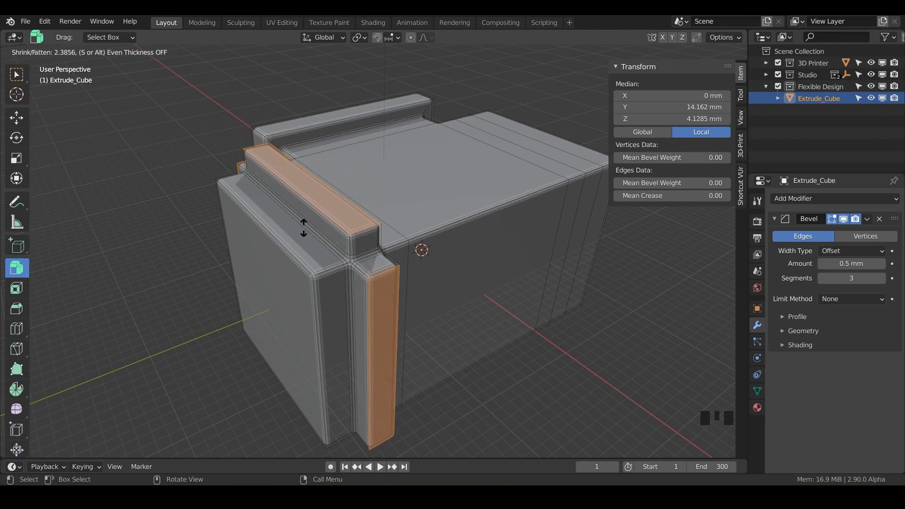
pyautogui.click(304, 222)
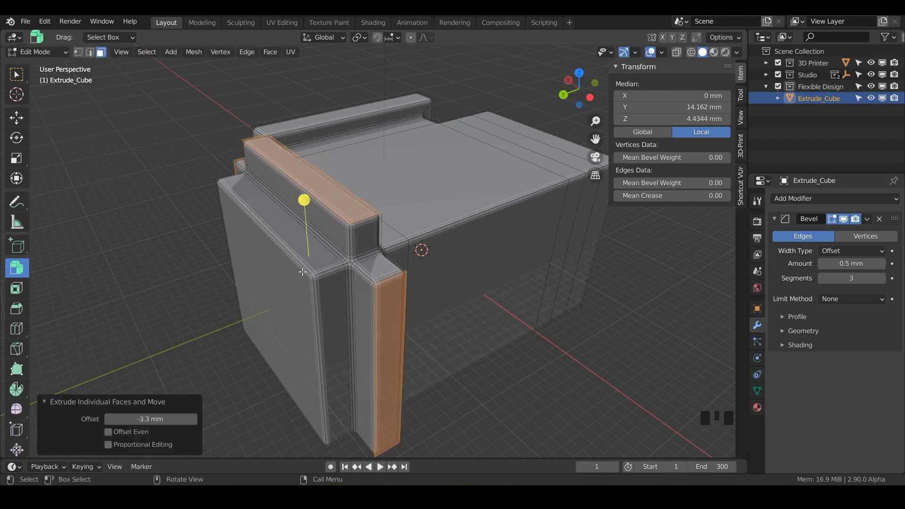
# Extrude the extension's end face outward by about 0.35 mm and scale it down to about 0.393
pyautogui.moveTo(344, 258); pyautogui.dragTo(322, 302, button='middle')
pyautogui.click(282, 289)
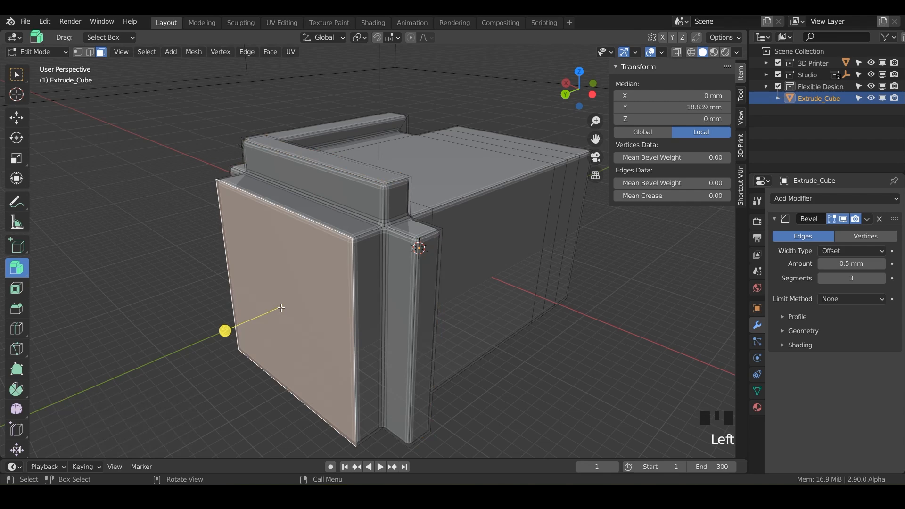
pyautogui.moveTo(225, 332); pyautogui.dragTo(229, 331)
pyautogui.press('s')
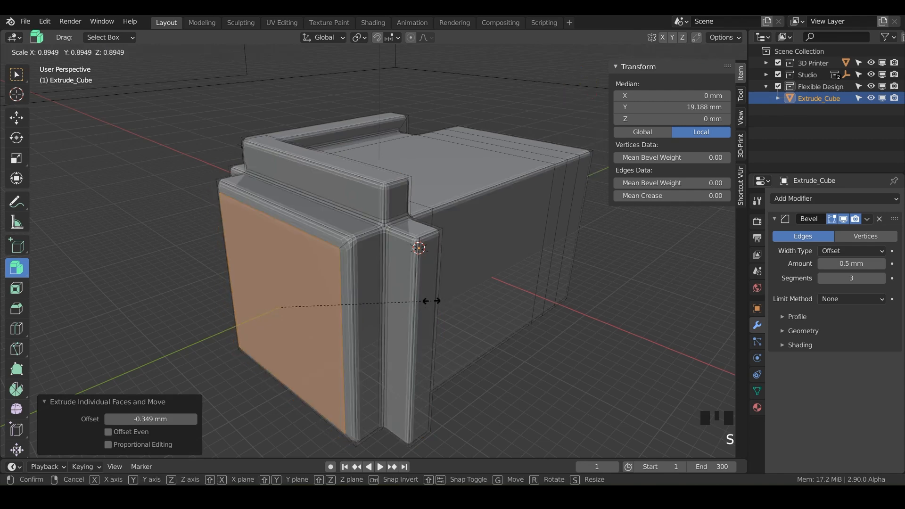
pyautogui.click(341, 325)
# Select the four trapezoidal faces surrounding the small square on the end of the extension
pyautogui.moveTo(343, 325); pyautogui.dragTo(307, 249, button='middle')
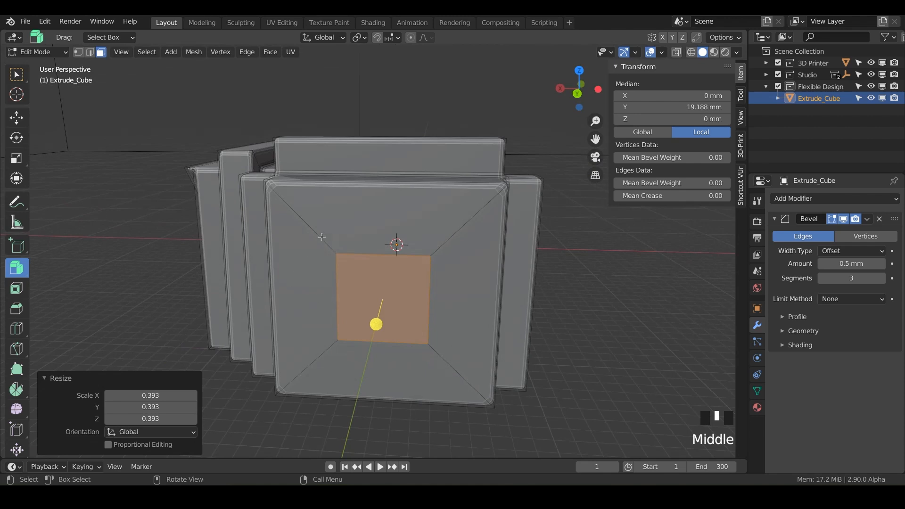
pyautogui.click(425, 220)
pyautogui.click(458, 301)
pyautogui.click(403, 372)
pyautogui.click(332, 321)
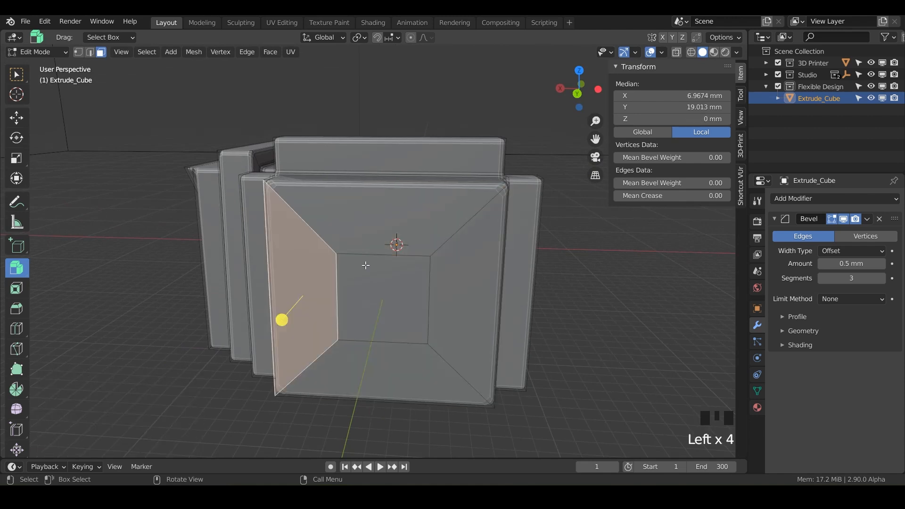
pyautogui.keyDown('shift'); pyautogui.click(379, 233); pyautogui.keyUp('shift')
pyautogui.keyDown('shift'); pyautogui.click(454, 308); pyautogui.keyUp('shift')
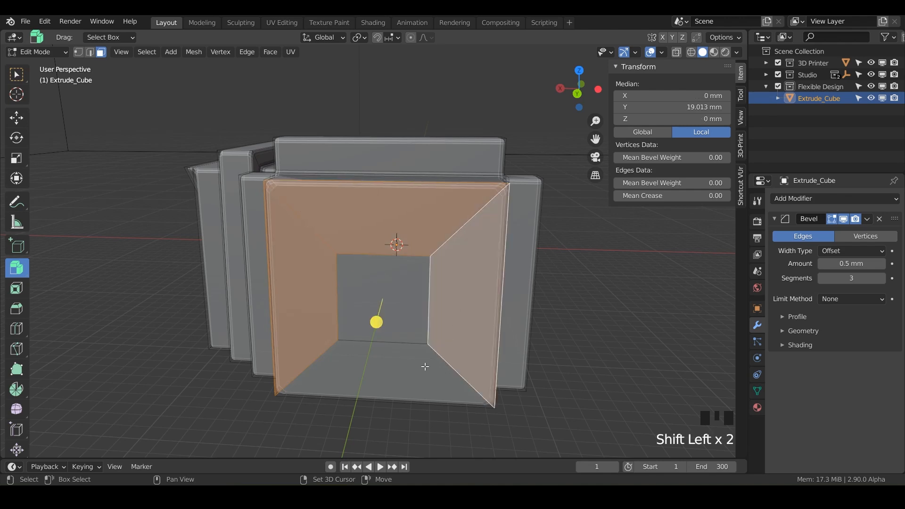
pyautogui.keyDown('shift'); pyautogui.click(414, 376); pyautogui.keyUp('shift')
pyautogui.moveTo(415, 376); pyautogui.dragTo(304, 334, button='middle')
pyautogui.press('e')
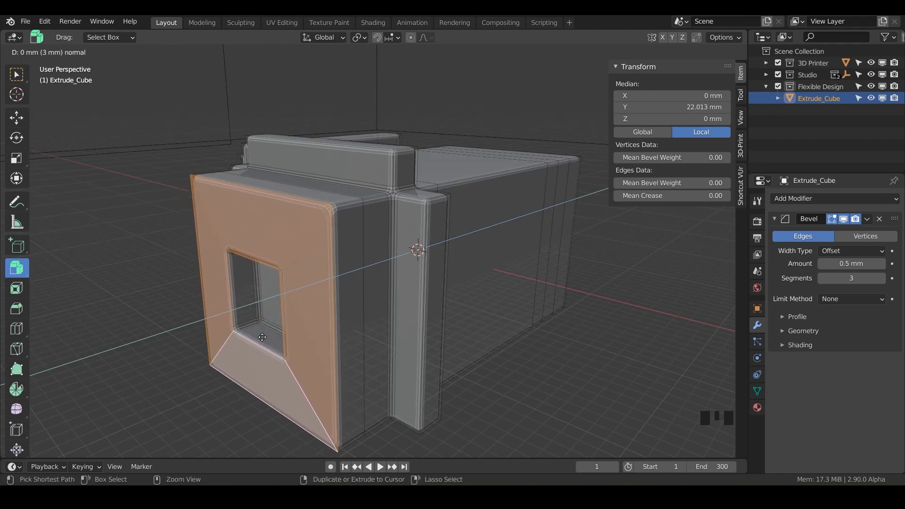
pyautogui.rightClick(262, 337)
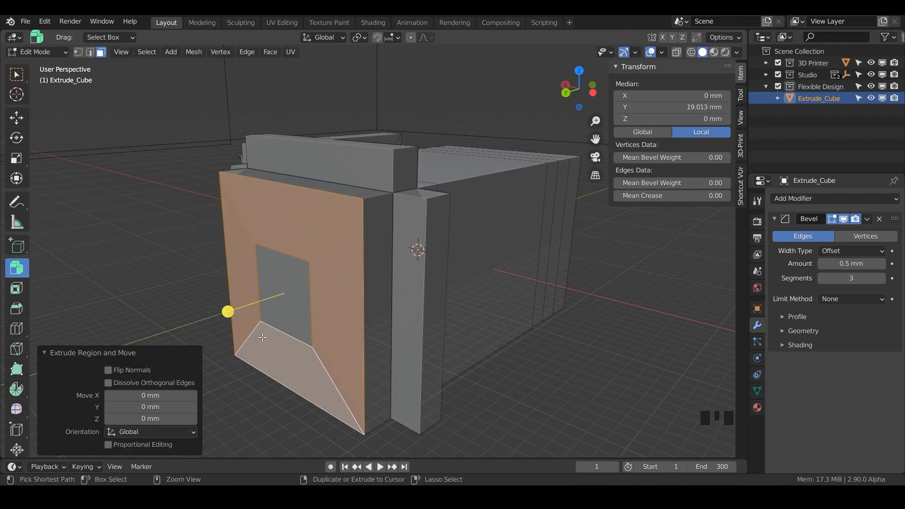
pyautogui.hotkey('ctrl', 'z')
# Extrude the four selected trapezoidal faces individually outward by about 1.71 mm
pyautogui.moveTo(299, 275); pyautogui.dragTo(362, 280, button='middle')
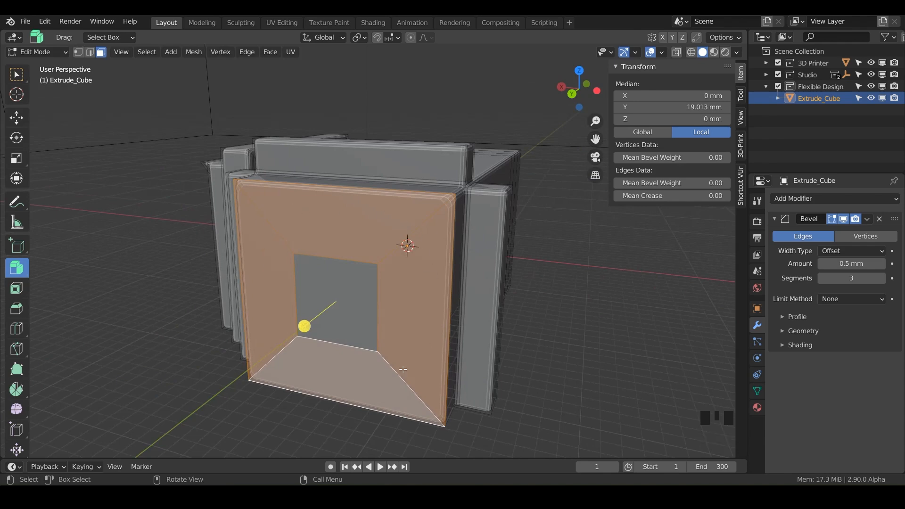
pyautogui.moveTo(309, 362); pyautogui.dragTo(258, 325, button='middle')
pyautogui.moveTo(231, 322); pyautogui.dragTo(256, 312)
# Try to scale the four extruded faces together with the pivot point set to Median Point
pyautogui.moveTo(257, 332); pyautogui.dragTo(405, 229, button='middle')
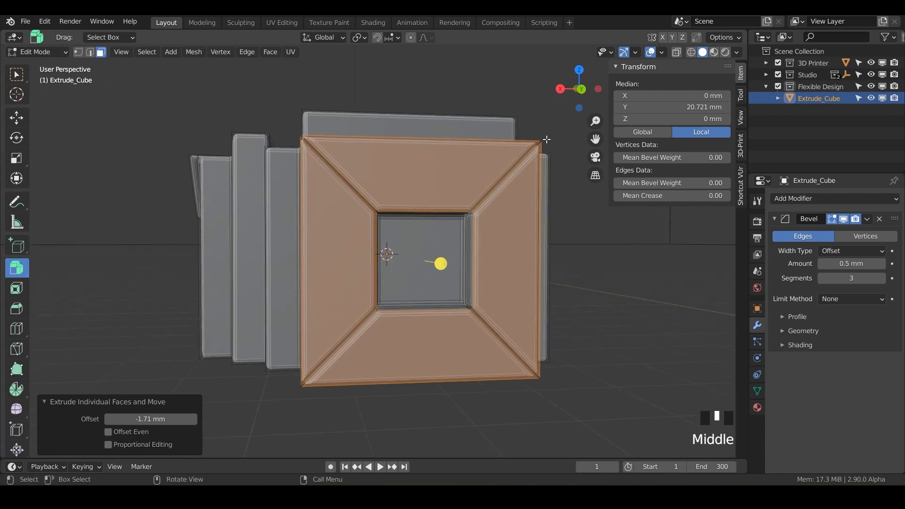
pyautogui.moveTo(502, 182); pyautogui.dragTo(345, 317, button='middle')
pyautogui.scroll(2, 349, 271)
pyautogui.click(363, 38)
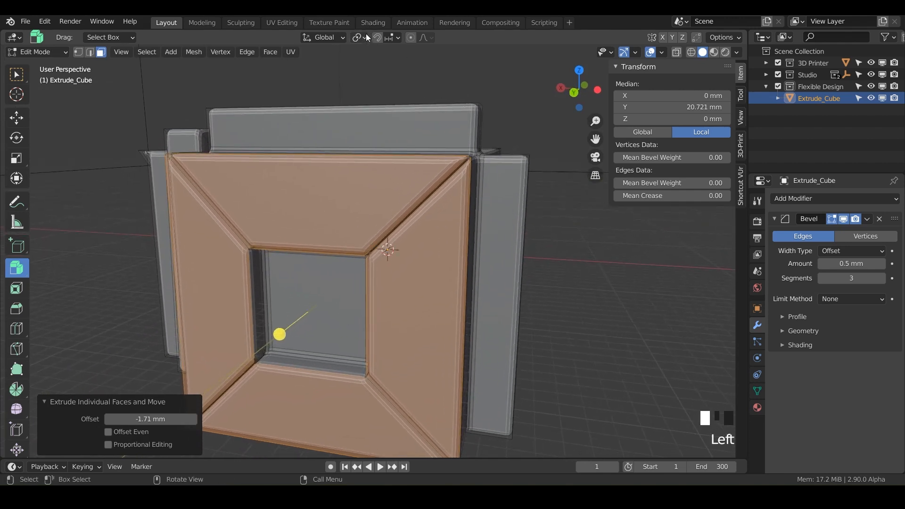
pyautogui.click(363, 35)
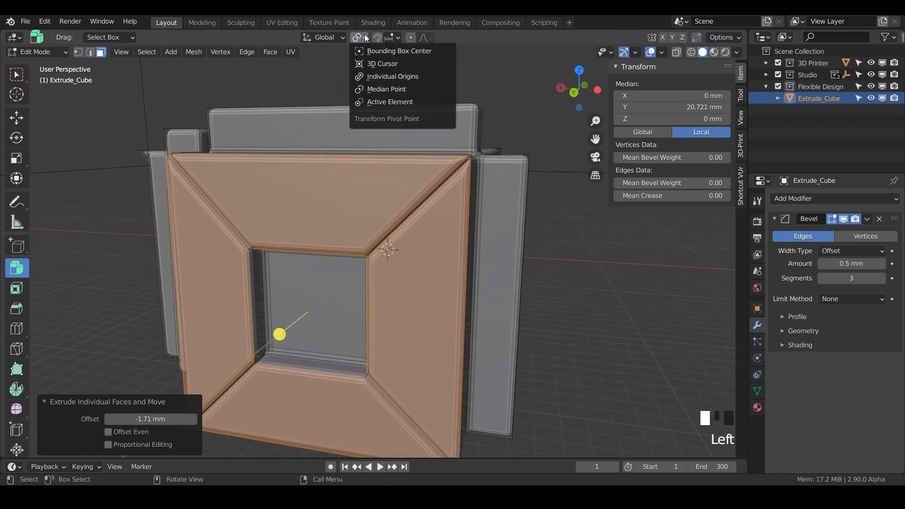
pyautogui.click(379, 78)
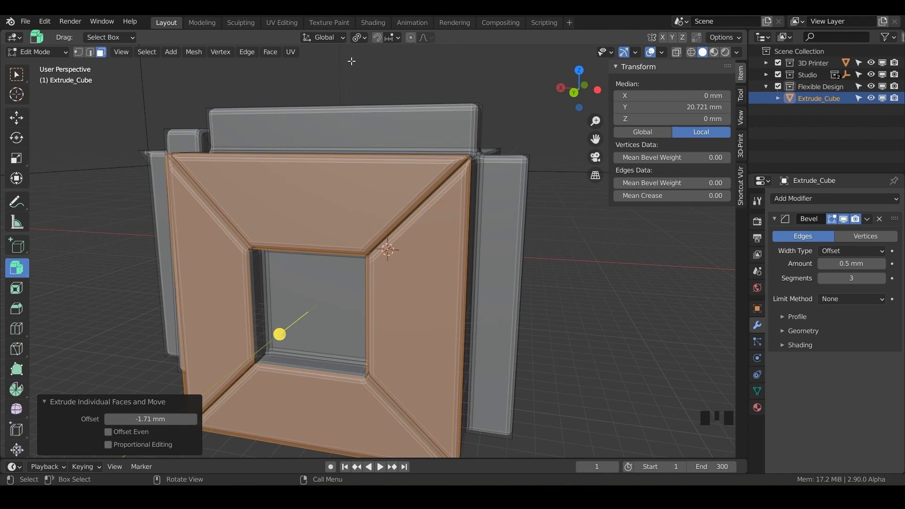
pyautogui.click(367, 36)
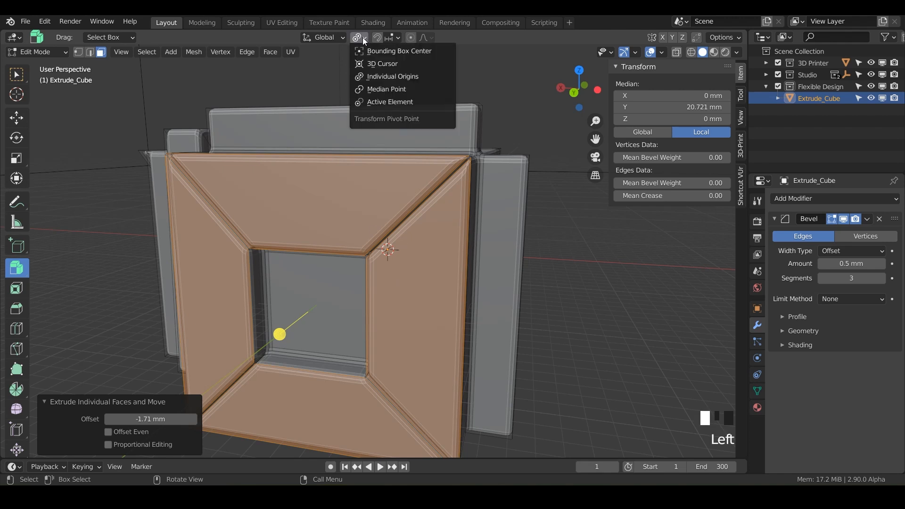
pyautogui.click(372, 88)
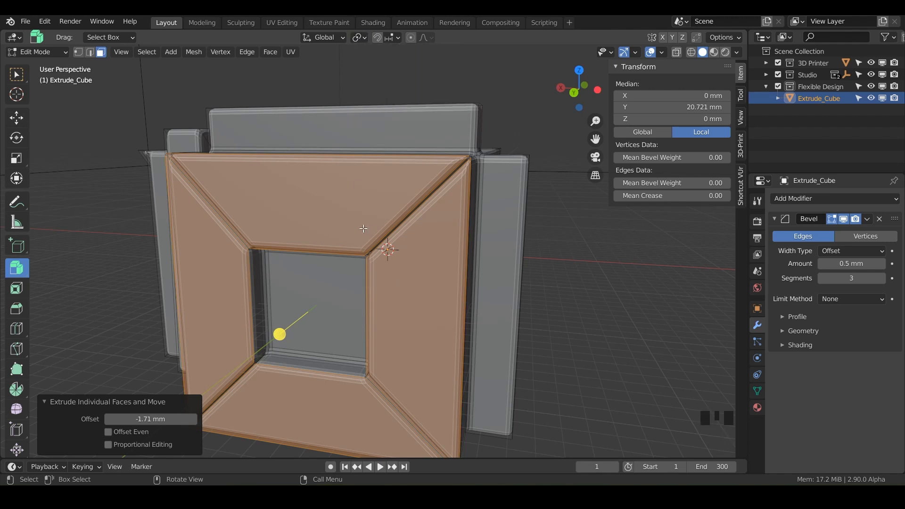
pyautogui.press('s')
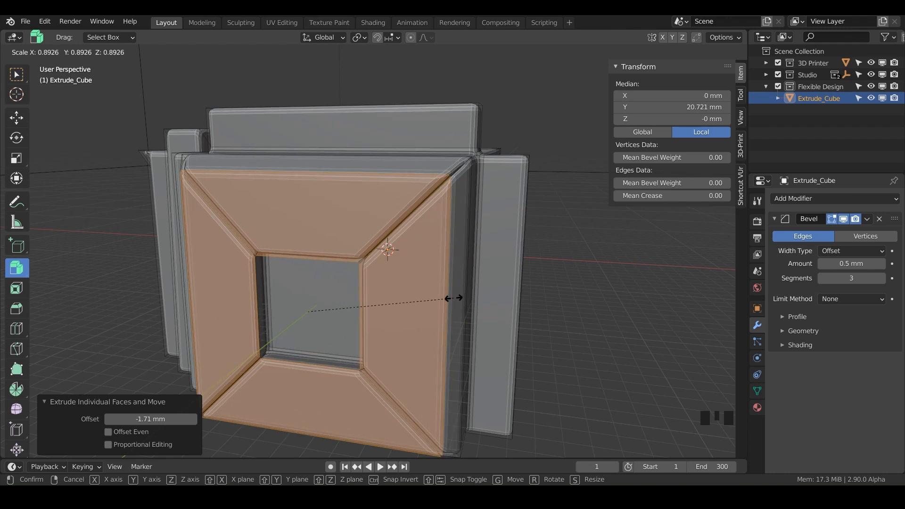
pyautogui.click(454, 297)
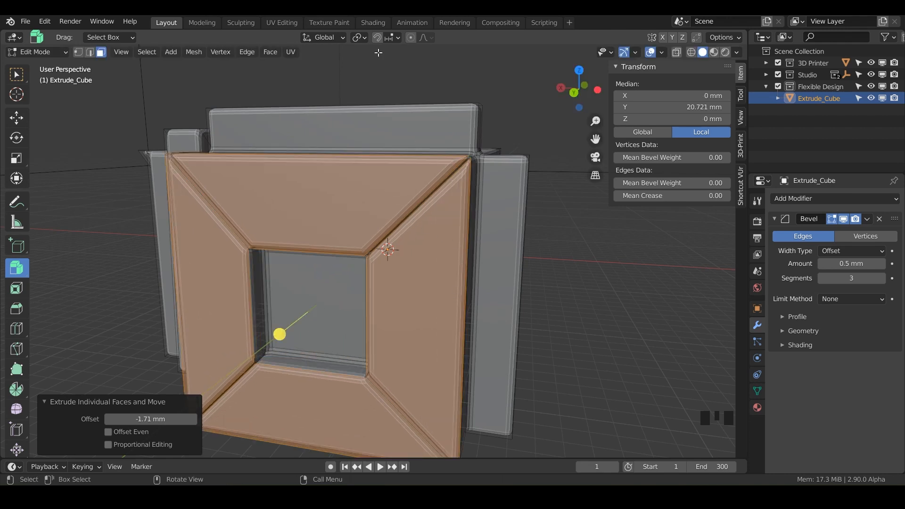
# Set the transform pivot point to Individual Origins and scale each of the four extruded faces down around its own center
pyautogui.click(361, 38)
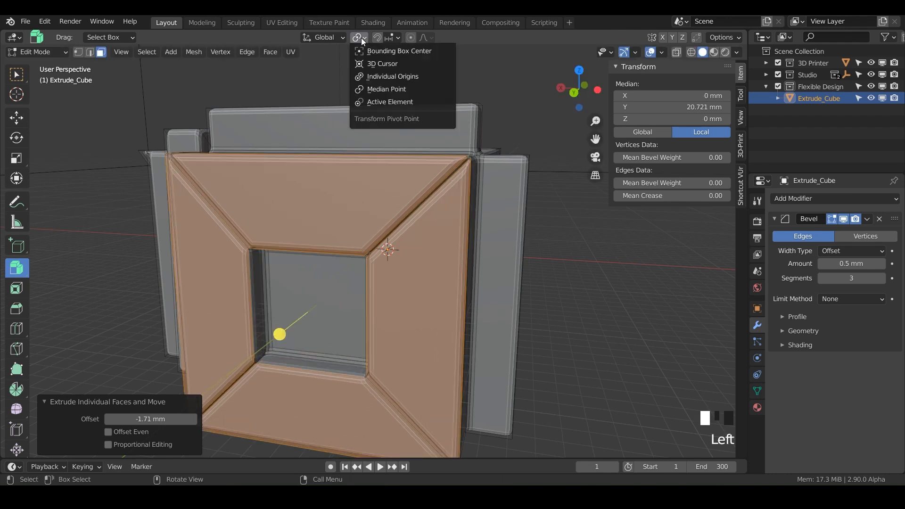
pyautogui.click(368, 75)
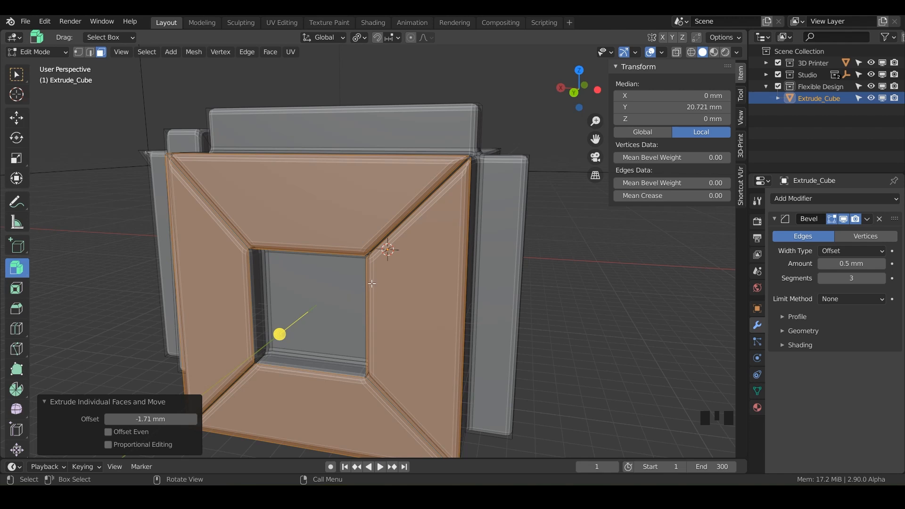
pyautogui.press('s')
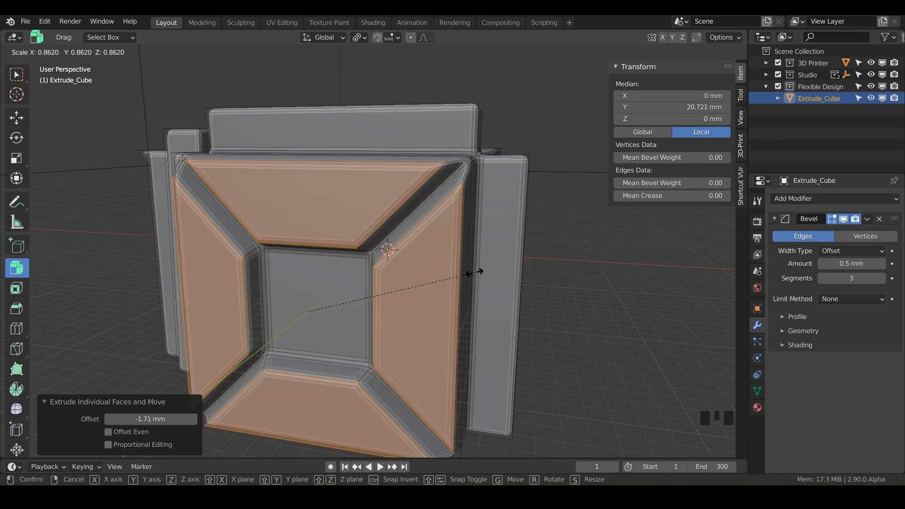
pyautogui.click(451, 286)
# Extrude the central square face inward by about 2.4 mm and scale it down to about 0.469
pyautogui.moveTo(401, 293); pyautogui.dragTo(347, 350, button='middle')
pyautogui.click(432, 293)
pyautogui.moveTo(273, 338); pyautogui.dragTo(271, 360)
pyautogui.press('s')
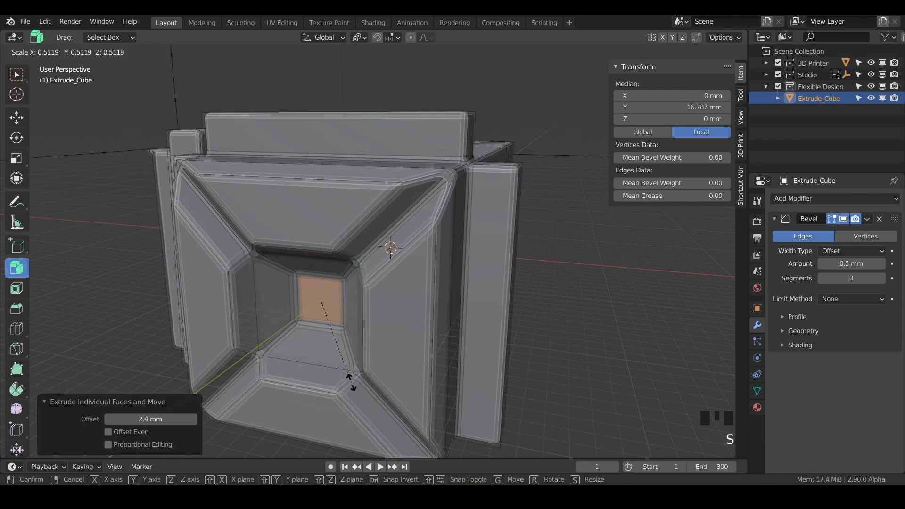
pyautogui.click(344, 378)
# Extrude the four inner side walls of the central recess individually with an offset of about -2.2 mm
pyautogui.moveTo(313, 374); pyautogui.dragTo(335, 371, button='middle')
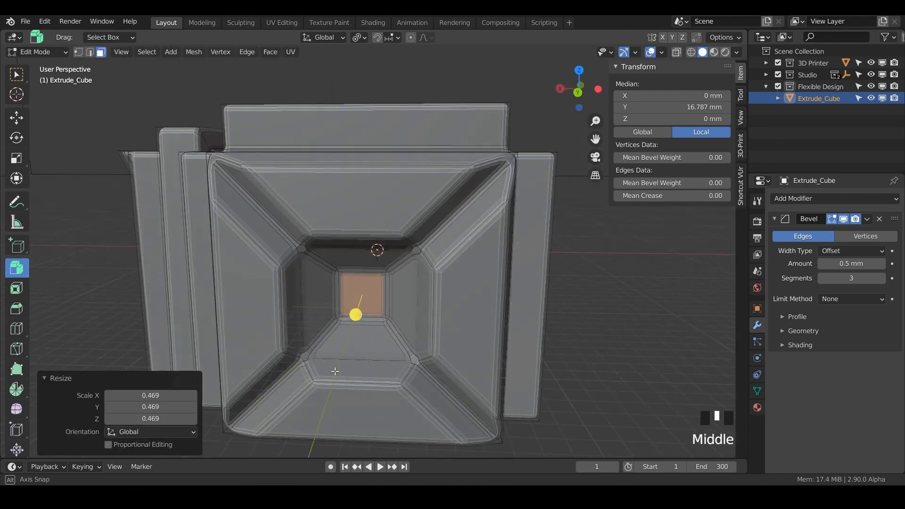
pyautogui.click(311, 315)
pyautogui.keyDown('shift'); pyautogui.click(356, 262); pyautogui.keyUp('shift')
pyautogui.keyDown('shift'); pyautogui.click(401, 300); pyautogui.keyUp('shift')
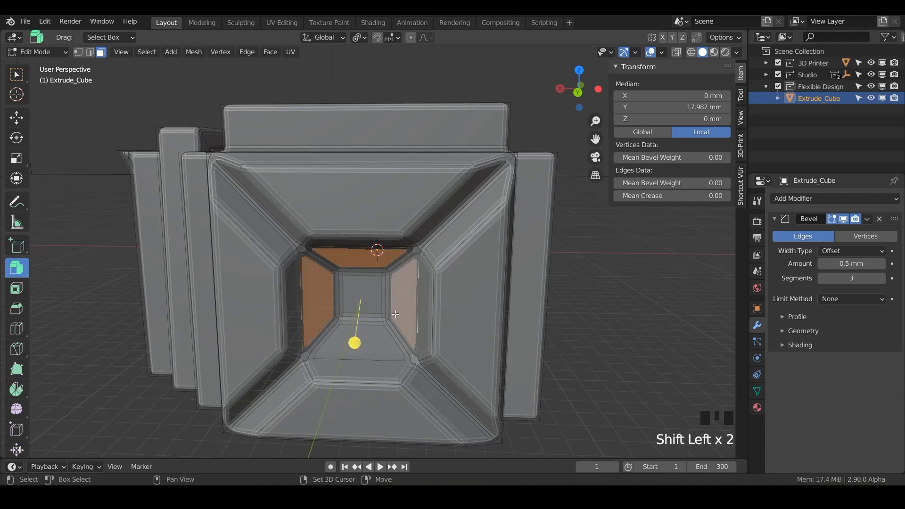
pyautogui.keyDown('shift'); pyautogui.click(372, 339); pyautogui.keyUp('shift')
pyautogui.moveTo(341, 355); pyautogui.dragTo(338, 360, button='middle')
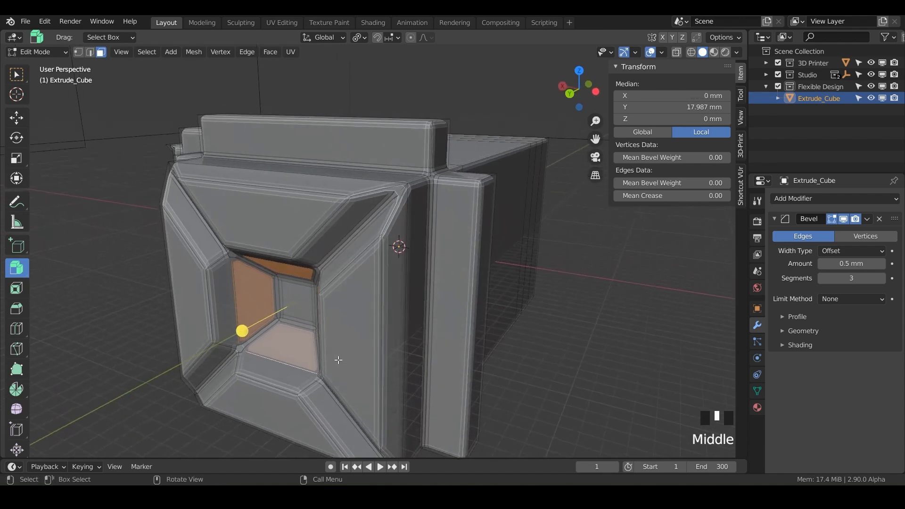
pyautogui.moveTo(242, 331); pyautogui.dragTo(261, 320)
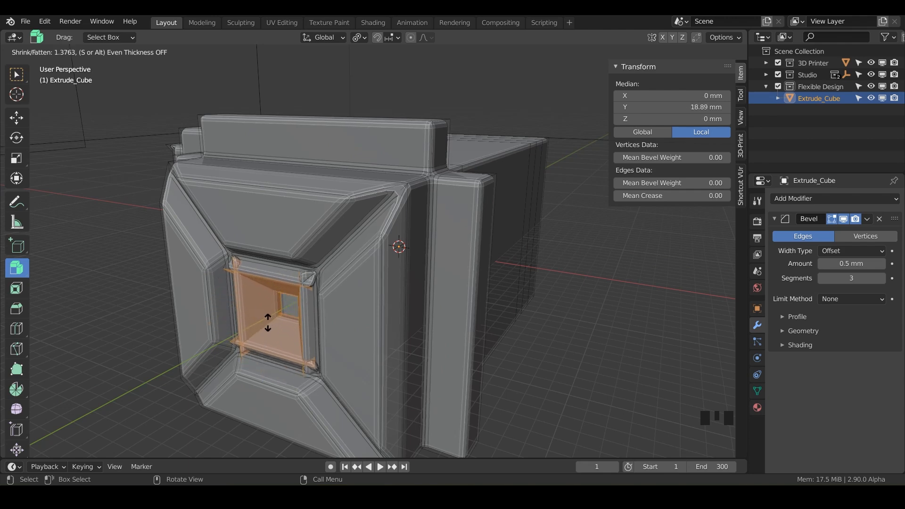
pyautogui.moveTo(268, 317); pyautogui.dragTo(270, 317)
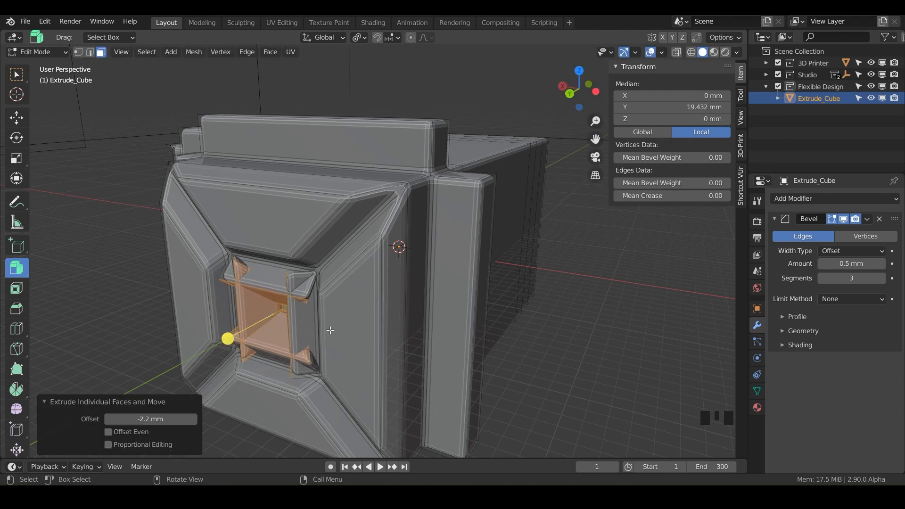
# Scale the four extruded recess walls down to about 0.245, each around its own center
pyautogui.press('s')
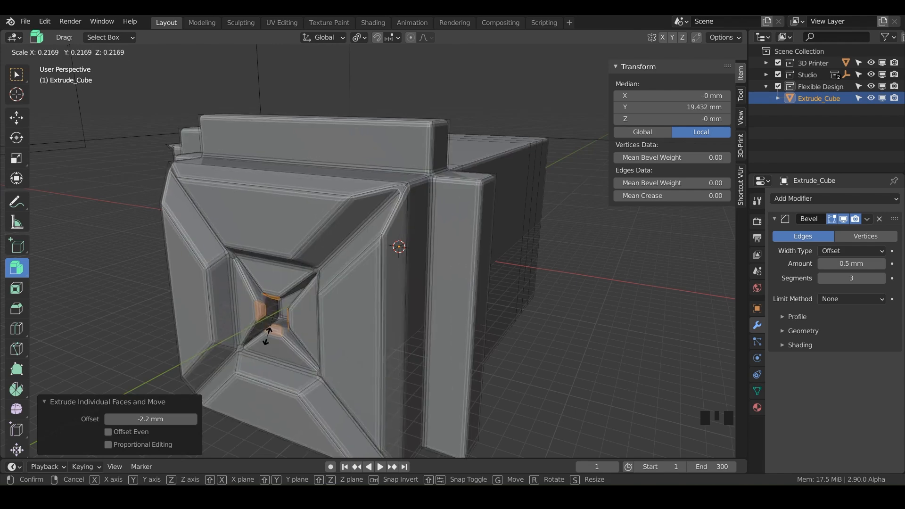
pyautogui.click(268, 340)
pyautogui.moveTo(268, 339); pyautogui.dragTo(248, 292, button='middle')
pyautogui.scroll(2, 272, 362)
pyautogui.scroll(3, 325, 298)
pyautogui.scroll(-3, 342, 298)
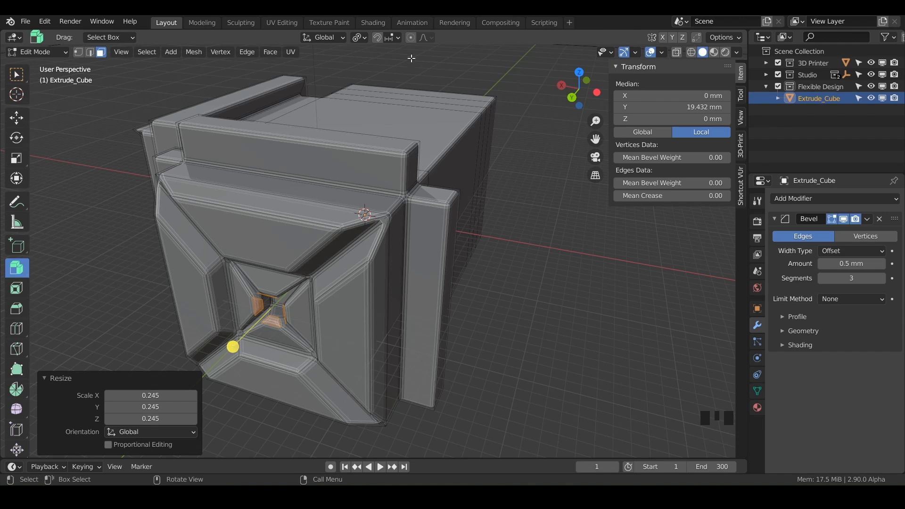
# Switch the transform pivot point to Bounding Box Center and back to Individual Origins
pyautogui.click(362, 39)
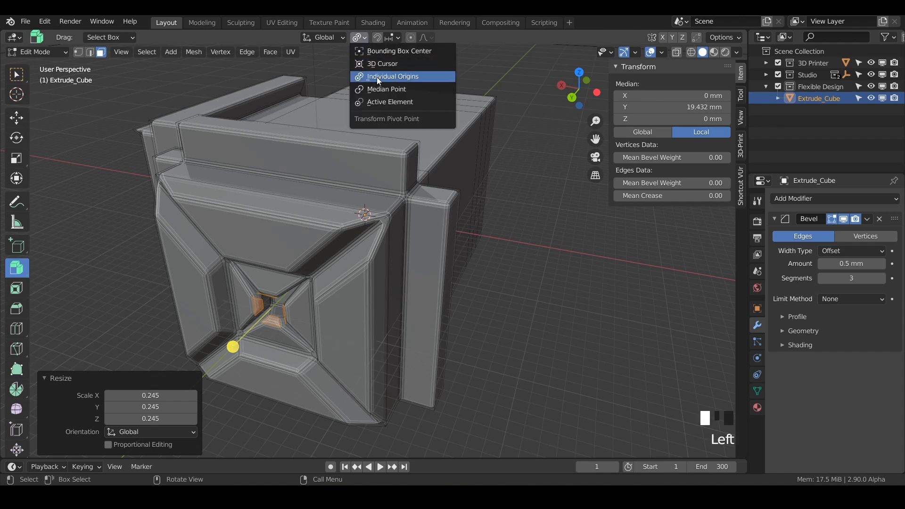
pyautogui.click(365, 50)
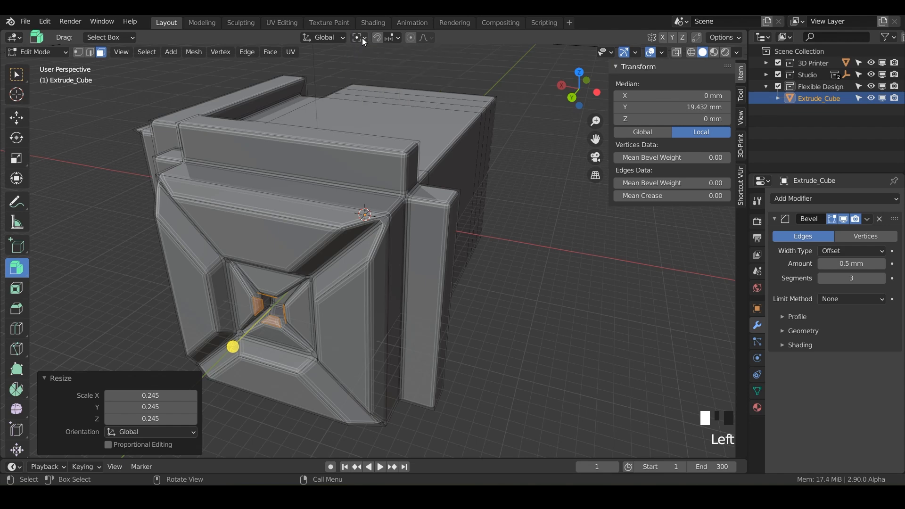
pyautogui.click(360, 38)
pyautogui.click(368, 75)
# Bring up the available variants of the extrude tool
pyautogui.moveTo(310, 264); pyautogui.dragTo(260, 285, button='middle')
pyautogui.click(23, 271)
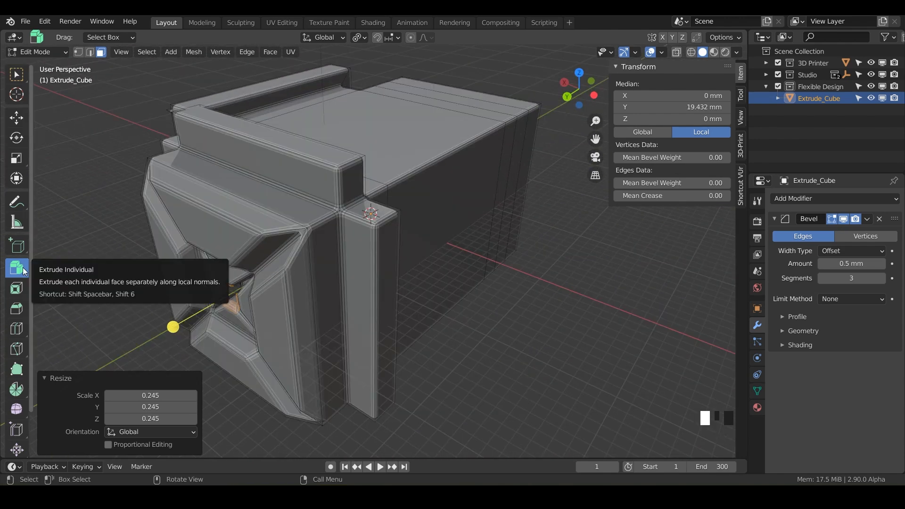
pyautogui.click(24, 271)
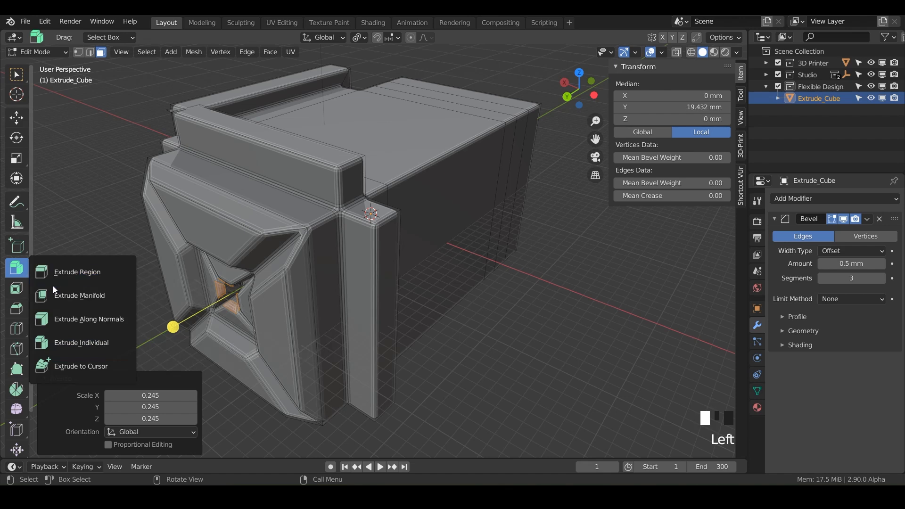